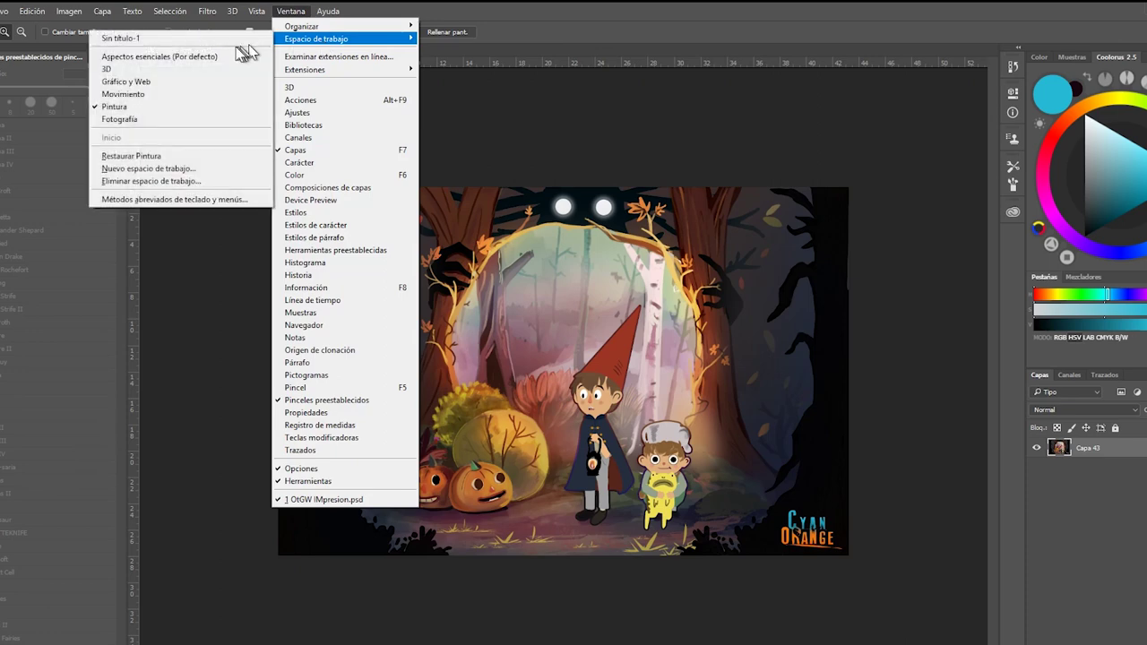
# Reset the workspace and switch Photoshop to the Painting (Pintura) workspace layout.
pyautogui.click(235, 57)
pyautogui.click(481, 29)
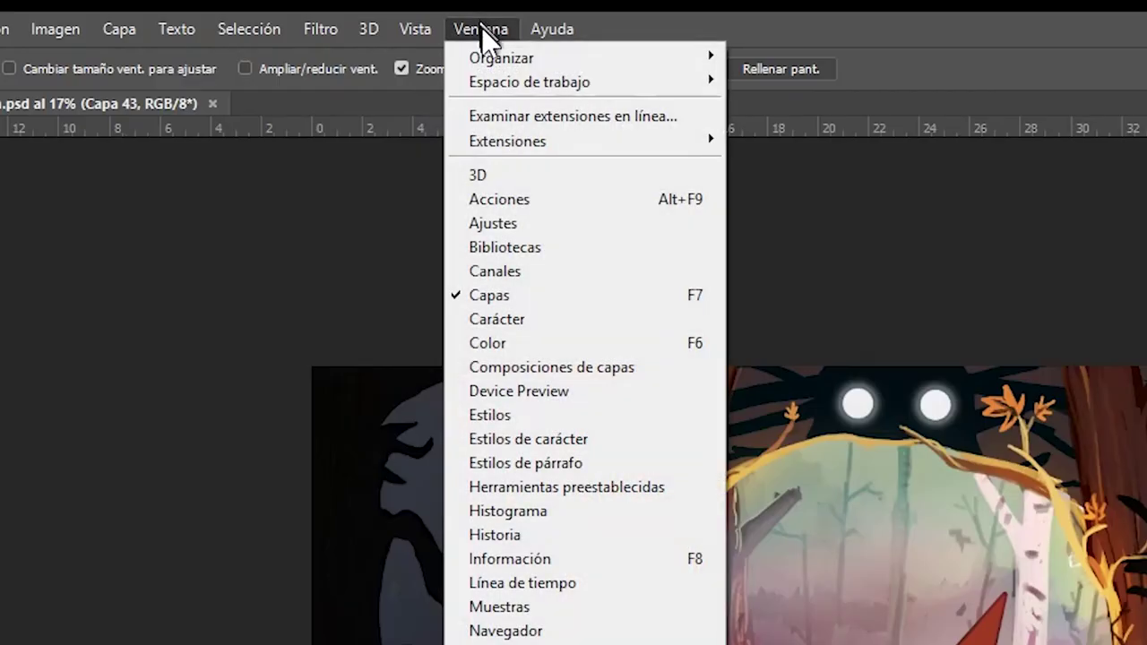
pyautogui.moveTo(528, 82)
pyautogui.click(351, 143)
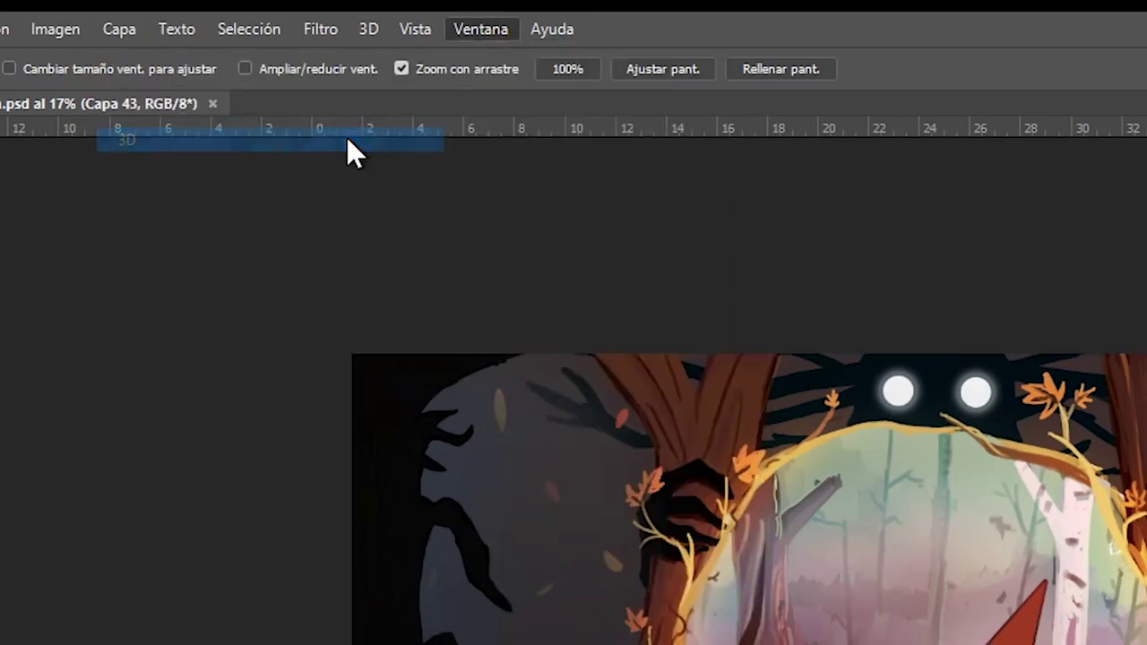
pyautogui.click(474, 30)
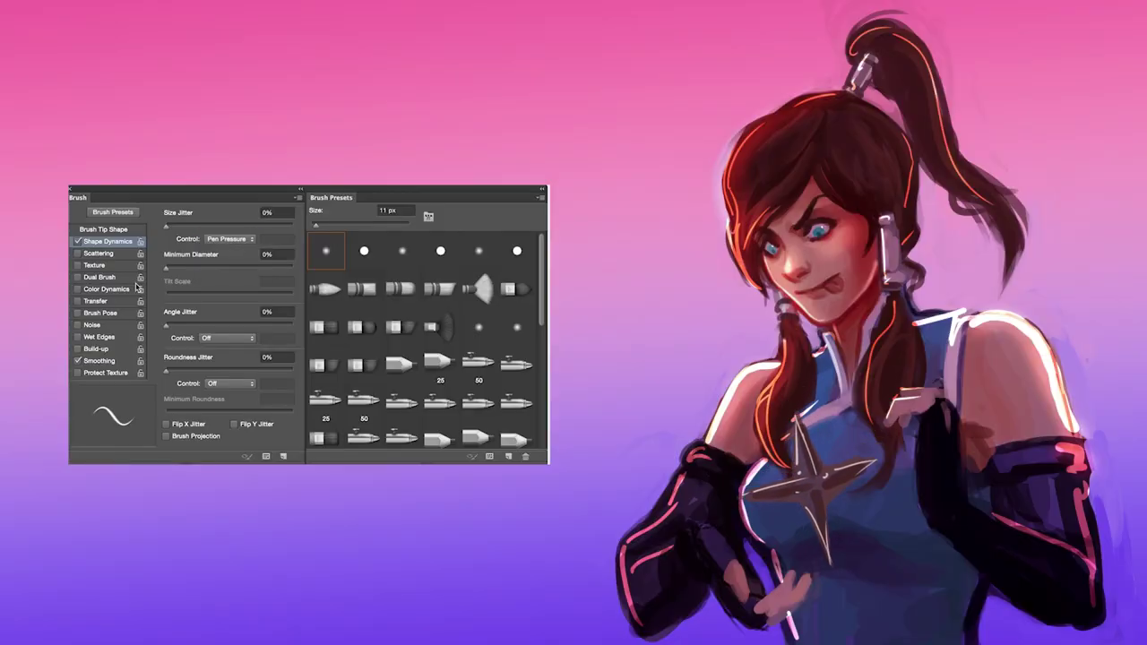
# Set Opacity Jitter to Pen Pressure and raise Hue Jitter, then paint brown and multicoloured test strokes.
pyautogui.click(229, 238)
pyautogui.click(224, 254)
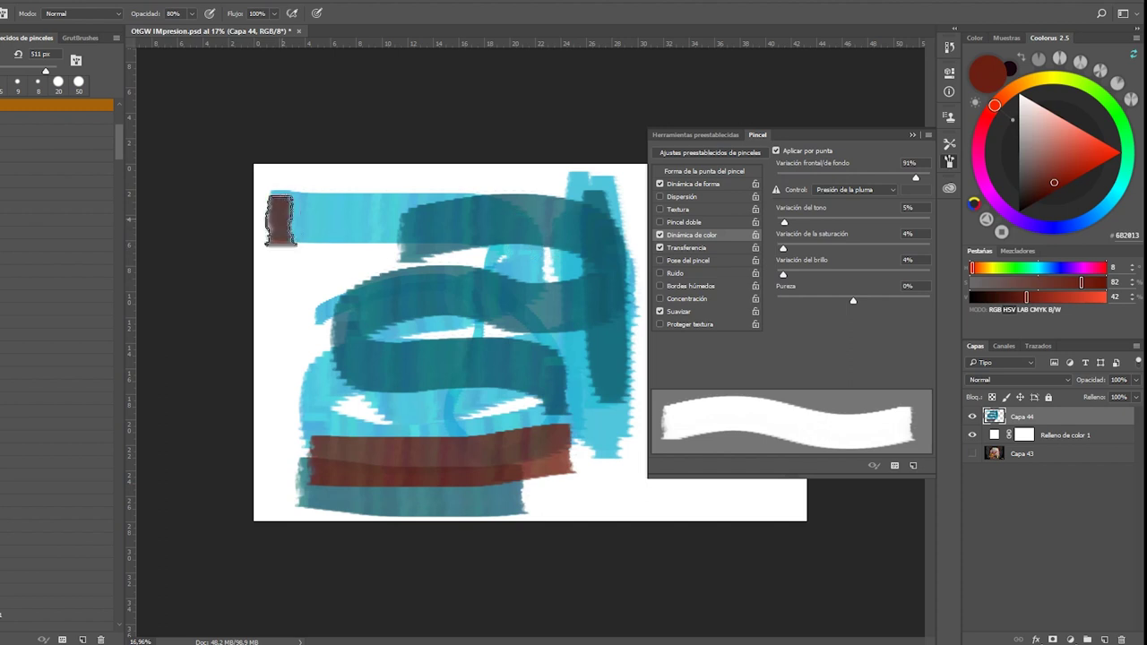
pyautogui.moveTo(569, 215); pyautogui.dragTo(583, 345)
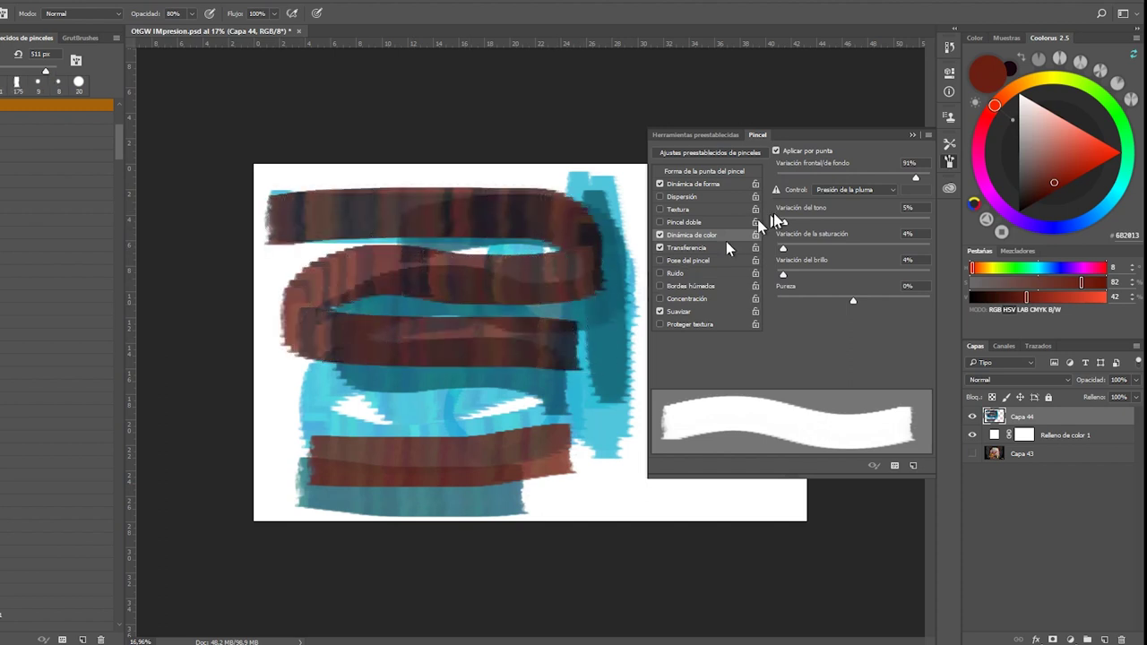
pyautogui.moveTo(785, 223); pyautogui.dragTo(842, 223)
pyautogui.moveTo(295, 354)
pyautogui.mouseDown()
pyautogui.moveTo(369, 405)
pyautogui.moveTo(403, 466)
pyautogui.mouseUp()
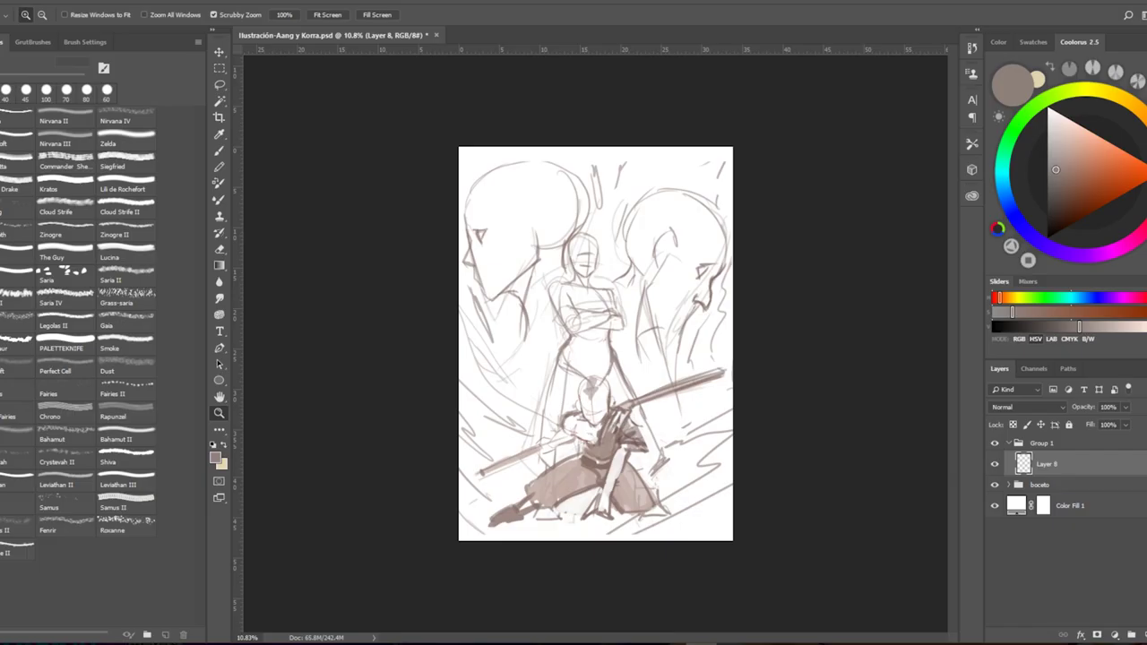
# Zoom into the Aang sketch, switch to the Brush, sample a light grey, and enlarge it to 60 px.
pyautogui.moveTo(628, 455); pyautogui.dragTo(681, 455)
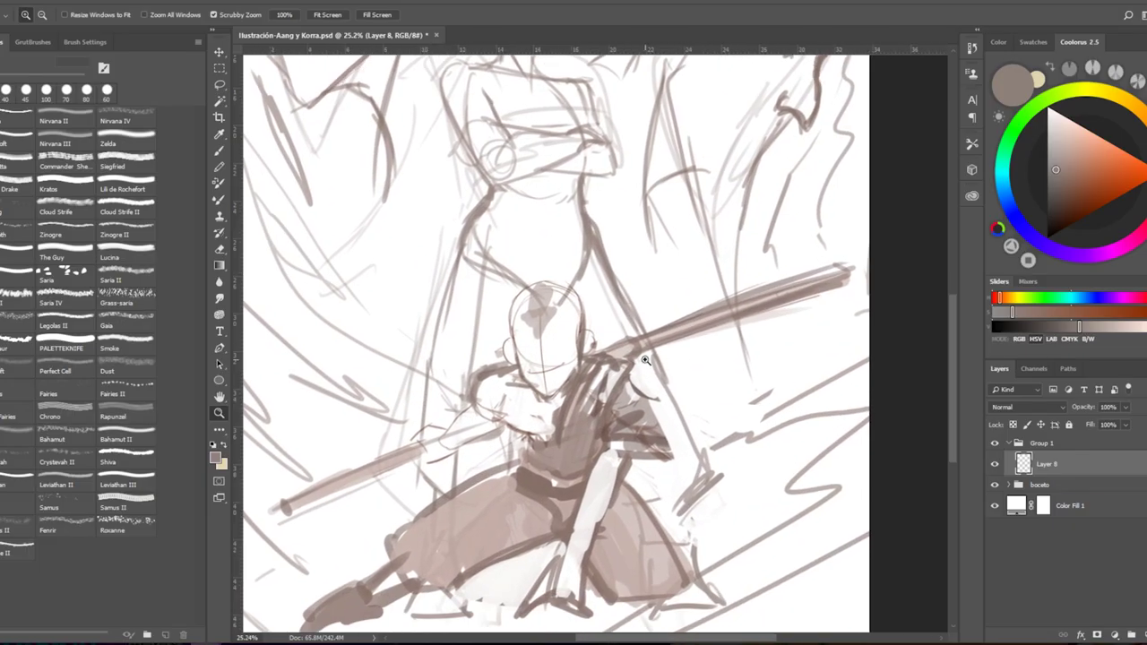
pyautogui.press('b')
pyautogui.keyDown('alt'); pyautogui.click(541, 387); pyautogui.keyUp('alt')
pyautogui.keyDown('alt'); pyautogui.click(484, 386); pyautogui.keyUp('alt')
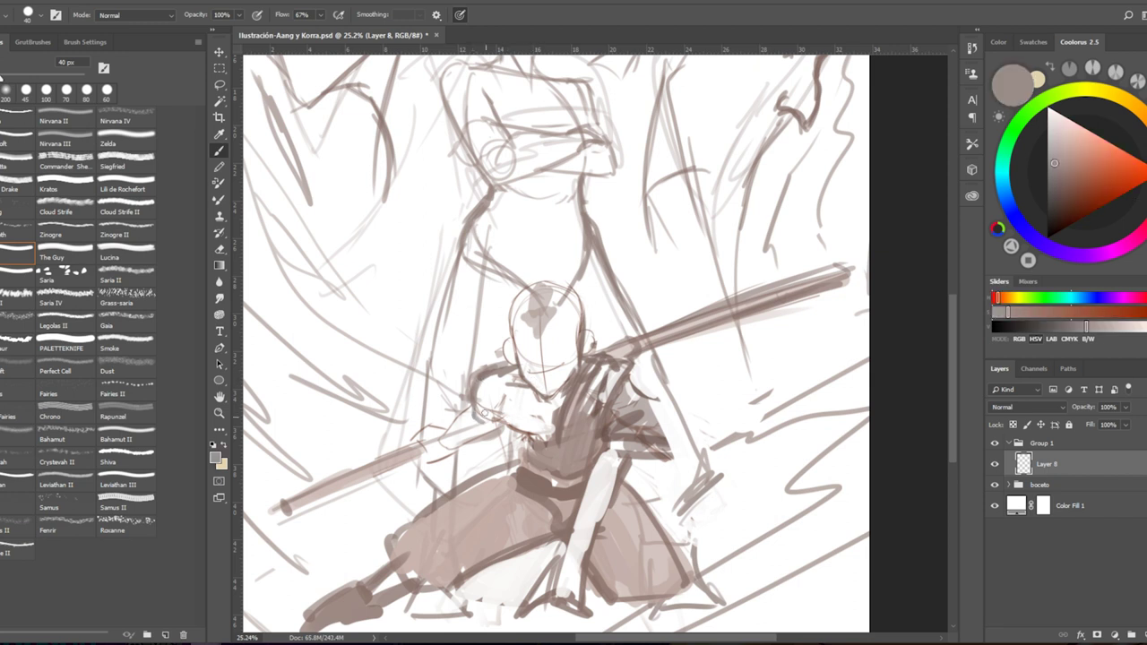
pyautogui.keyDown('alt'); pyautogui.click(562, 364); pyautogui.keyUp('alt')
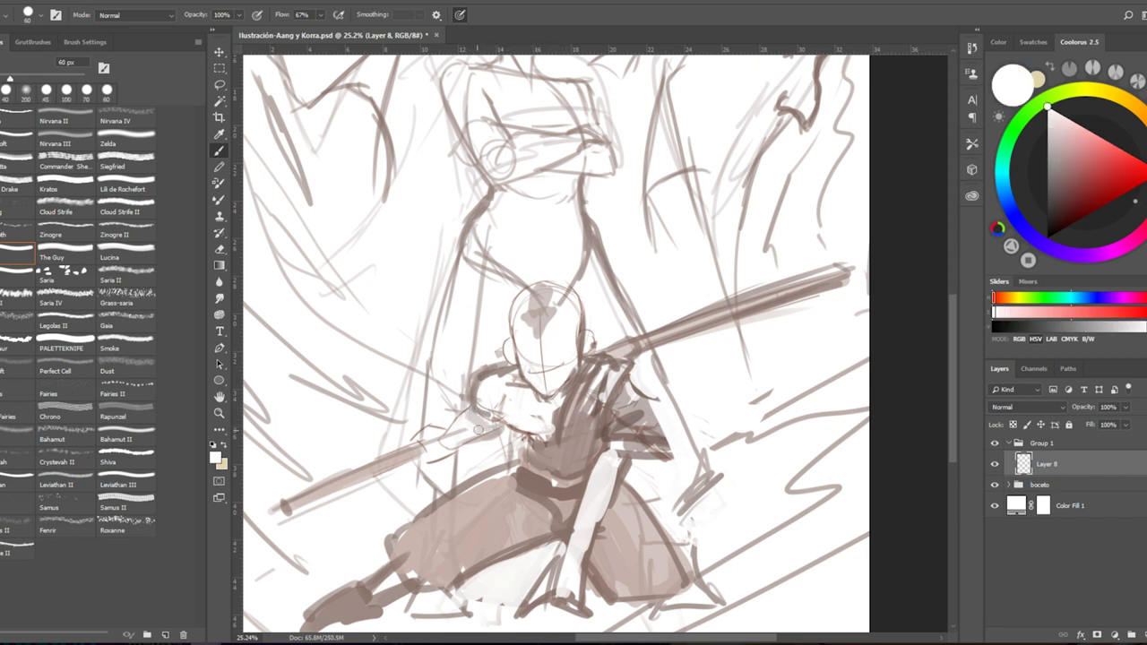
pyautogui.press(']')
pyautogui.press(']')
pyautogui.keyDown('alt'); pyautogui.click(469, 378); pyautogui.keyUp('alt')
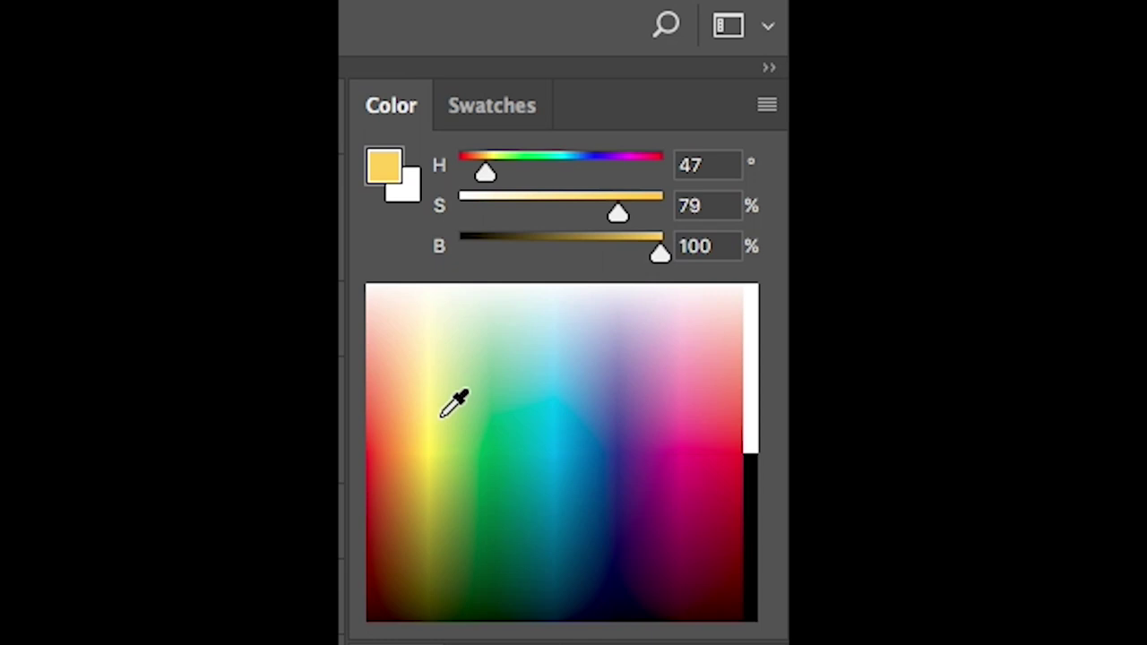
# Adjust the foreground colour using the Color panel spectrum and HSB hue, saturation and brightness sliders.
pyautogui.moveTo(441, 416)
pyautogui.mouseDown()
pyautogui.moveTo(535, 407)
pyautogui.moveTo(606, 476)
pyautogui.moveTo(576, 398)
pyautogui.mouseUp()
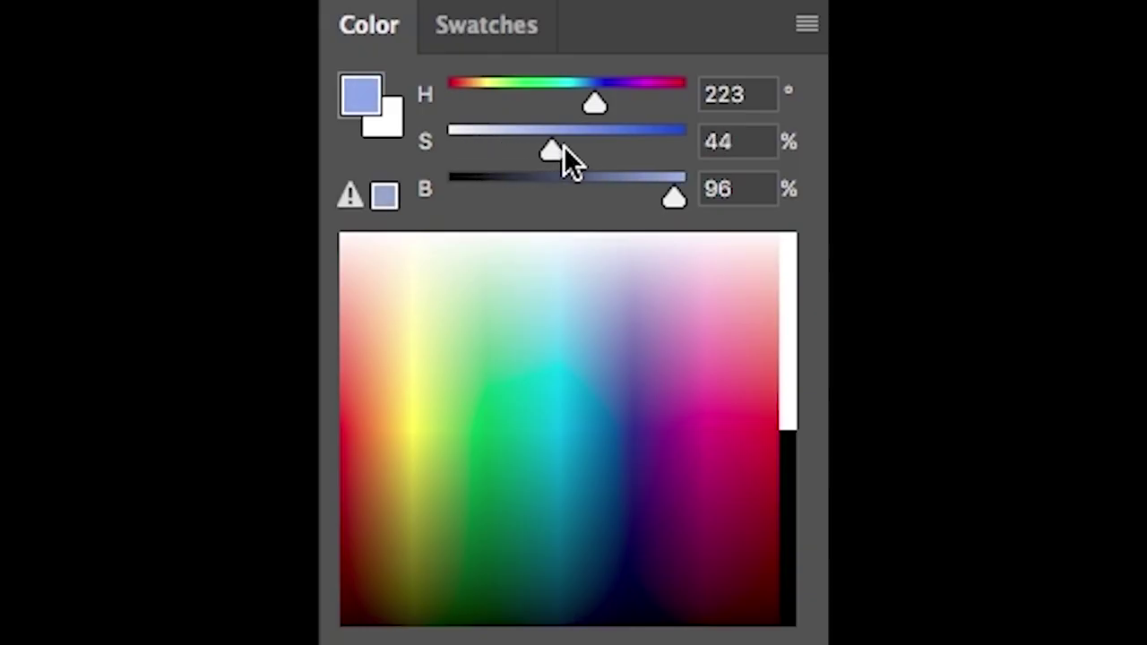
pyautogui.moveTo(564, 146); pyautogui.dragTo(671, 151)
pyautogui.moveTo(673, 190); pyautogui.dragTo(498, 199)
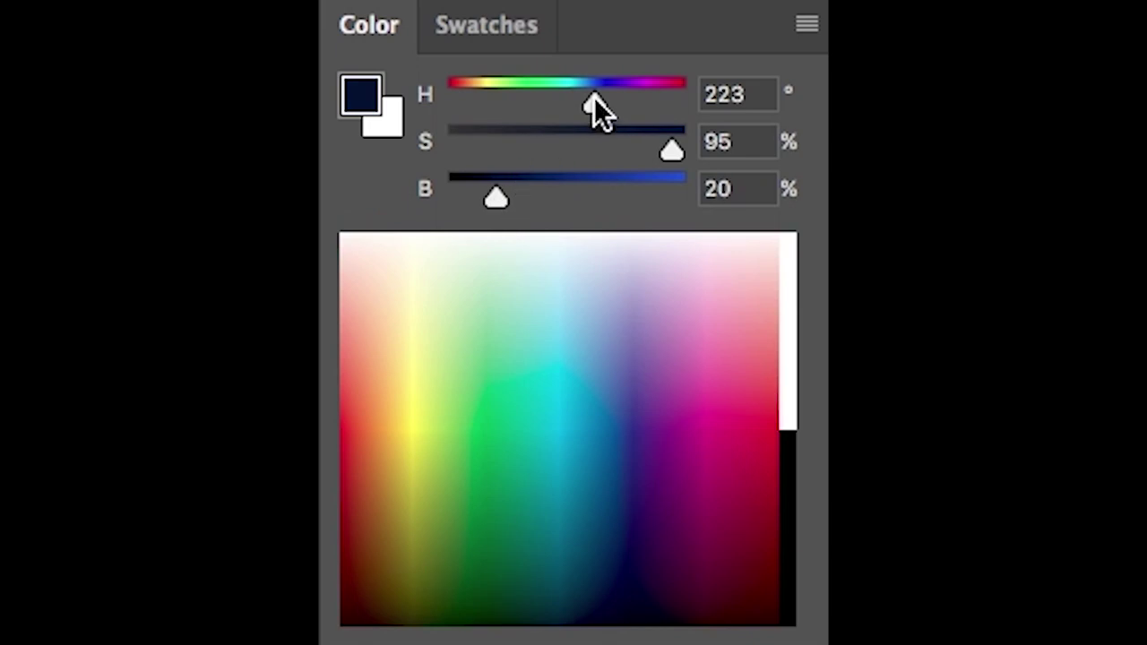
pyautogui.moveTo(594, 105); pyautogui.dragTo(471, 104)
pyautogui.moveTo(674, 149); pyautogui.dragTo(475, 150)
pyautogui.click(806, 25)
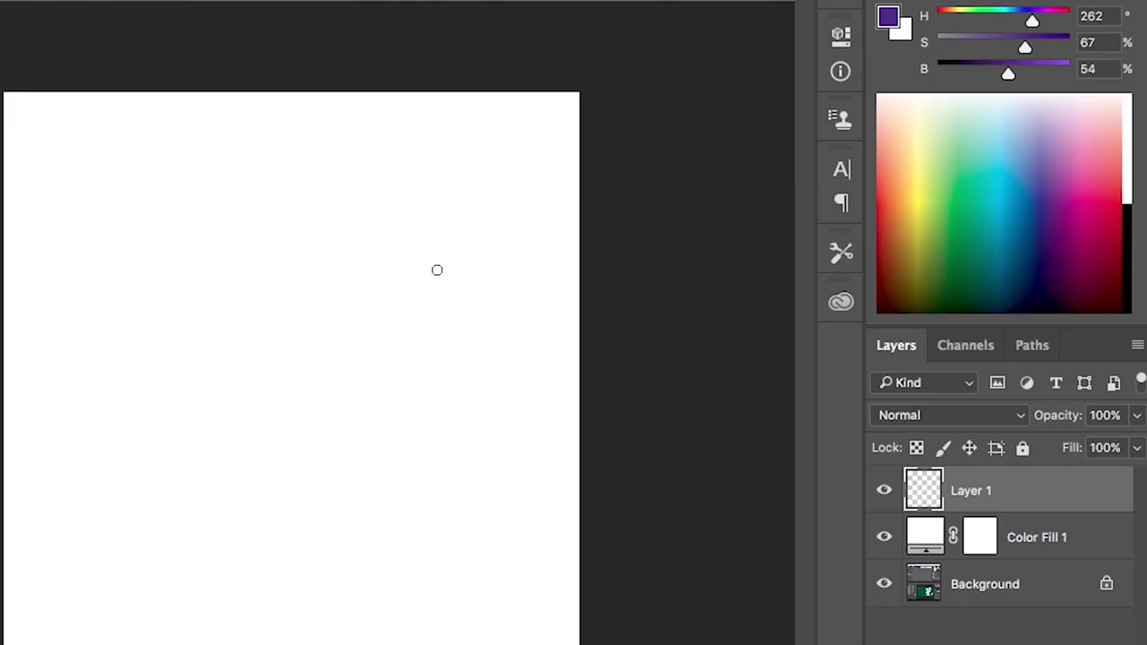
# Paint a purple S, a light green S and a short pink stroke on Layer 1.
pyautogui.moveTo(439, 269)
pyautogui.mouseDown()
pyautogui.moveTo(296, 300)
pyautogui.moveTo(318, 363)
pyautogui.mouseUp()
pyautogui.click(953, 155)
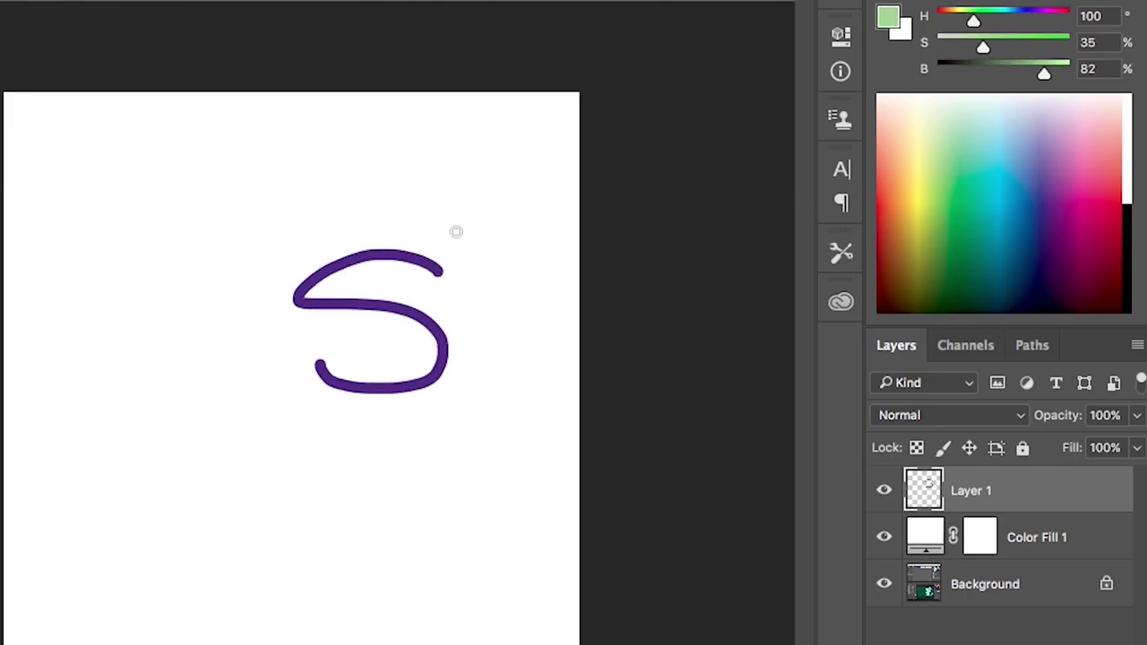
pyautogui.moveTo(357, 197)
pyautogui.mouseDown()
pyautogui.moveTo(161, 225)
pyautogui.moveTo(302, 344)
pyautogui.moveTo(179, 374)
pyautogui.mouseUp()
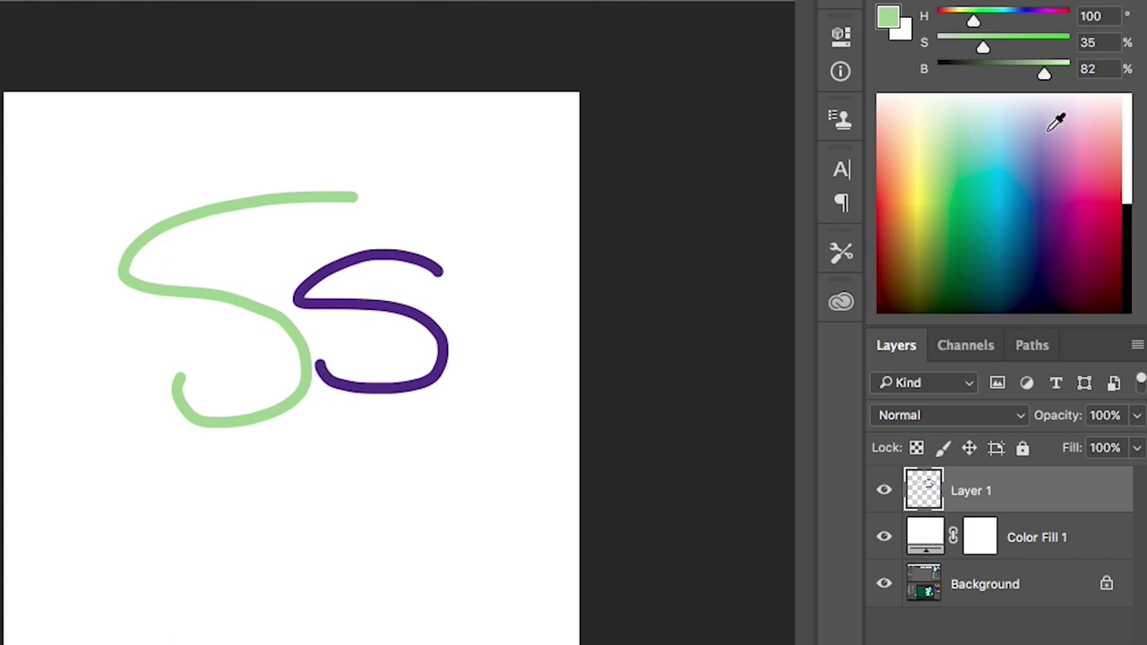
pyautogui.moveTo(1057, 117); pyautogui.dragTo(1080, 145)
pyautogui.moveTo(475, 189); pyautogui.dragTo(418, 182)
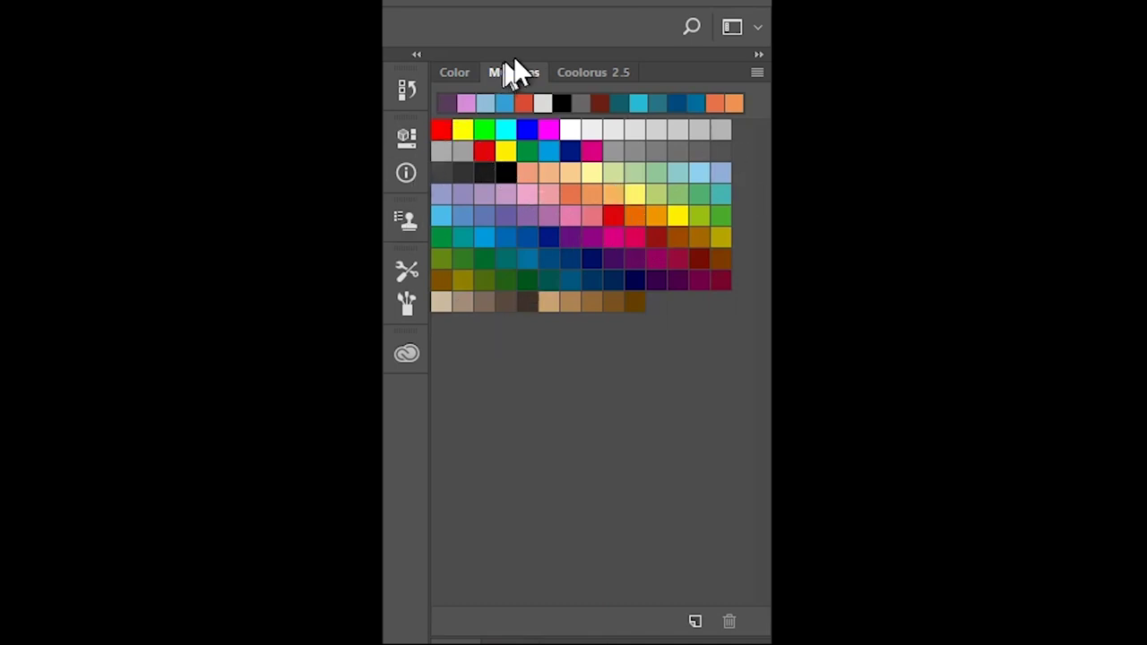
# Pick salmon, navy and dark teal from the Swatches panel.
pyautogui.click(527, 172)
pyautogui.click(549, 235)
pyautogui.click(556, 279)
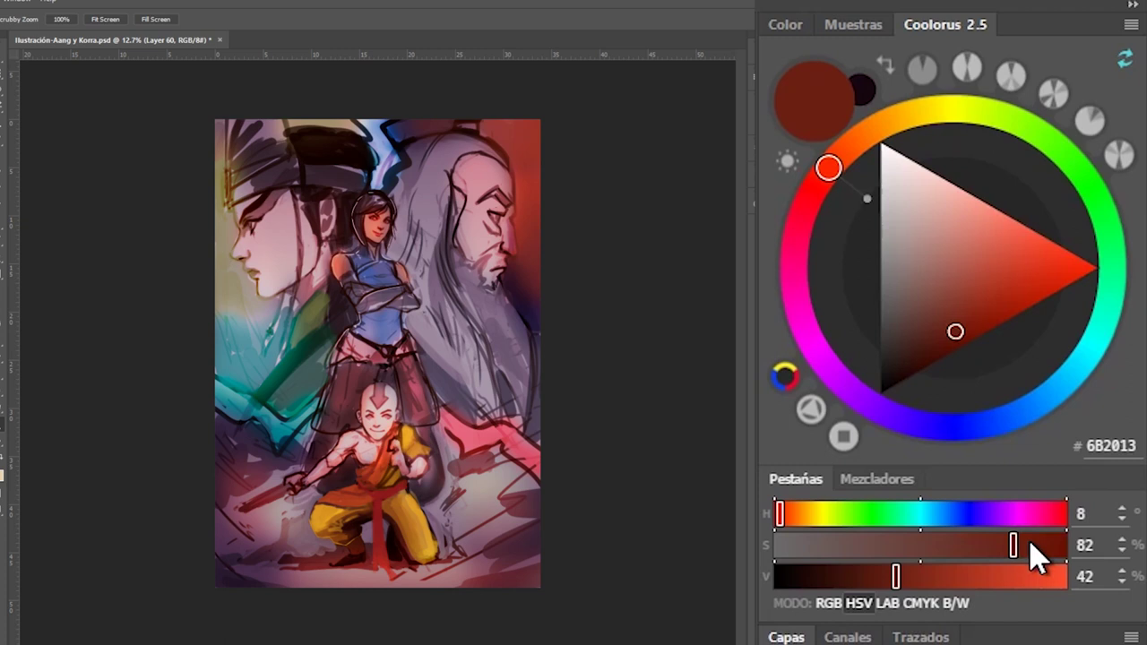
# Adjust the Coolorus sliders to bright blue 34A0DA, toggling the value display between RGB and HSV.
pyautogui.moveTo(1029, 540); pyautogui.dragTo(783, 543)
pyautogui.hotkey('ctrl', '+')
pyautogui.moveTo(897, 577)
pyautogui.mouseDown()
pyautogui.moveTo(789, 578)
pyautogui.moveTo(1068, 578)
pyautogui.moveTo(837, 579)
pyautogui.moveTo(863, 549)
pyautogui.moveTo(1024, 548)
pyautogui.moveTo(816, 548)
pyautogui.moveTo(1030, 543)
pyautogui.moveTo(996, 544)
pyautogui.mouseUp()
pyautogui.hotkey('ctrl', '+')
pyautogui.hotkey('ctrl', '+')
pyautogui.moveTo(811, 513)
pyautogui.mouseDown()
pyautogui.moveTo(988, 515)
pyautogui.moveTo(933, 518)
pyautogui.mouseUp()
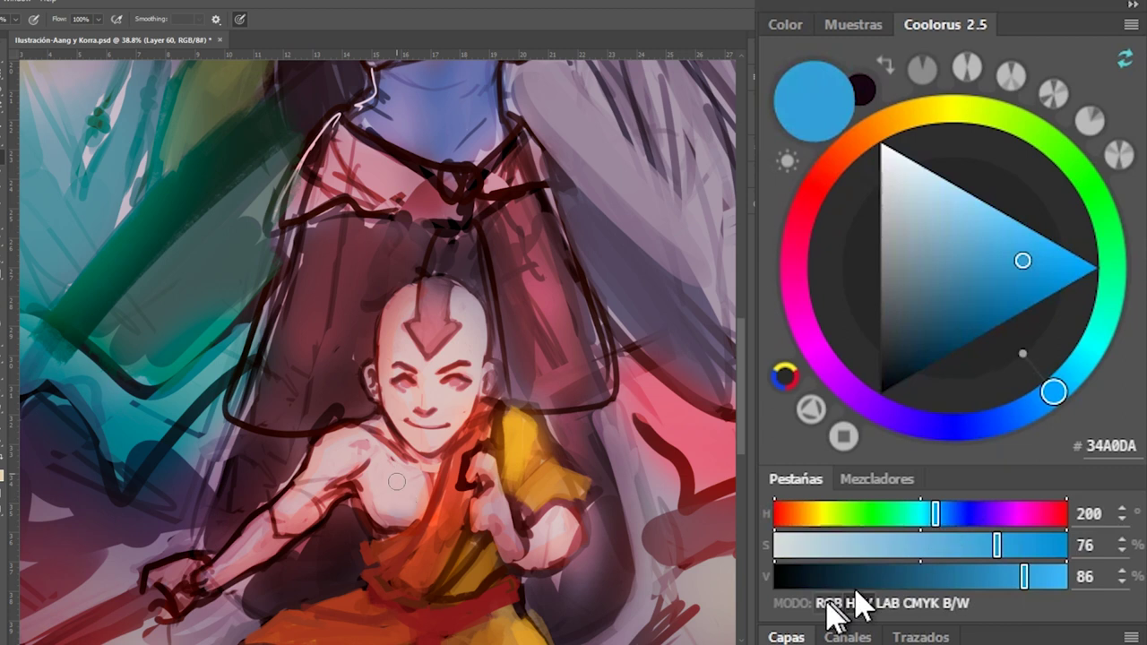
pyautogui.click(826, 604)
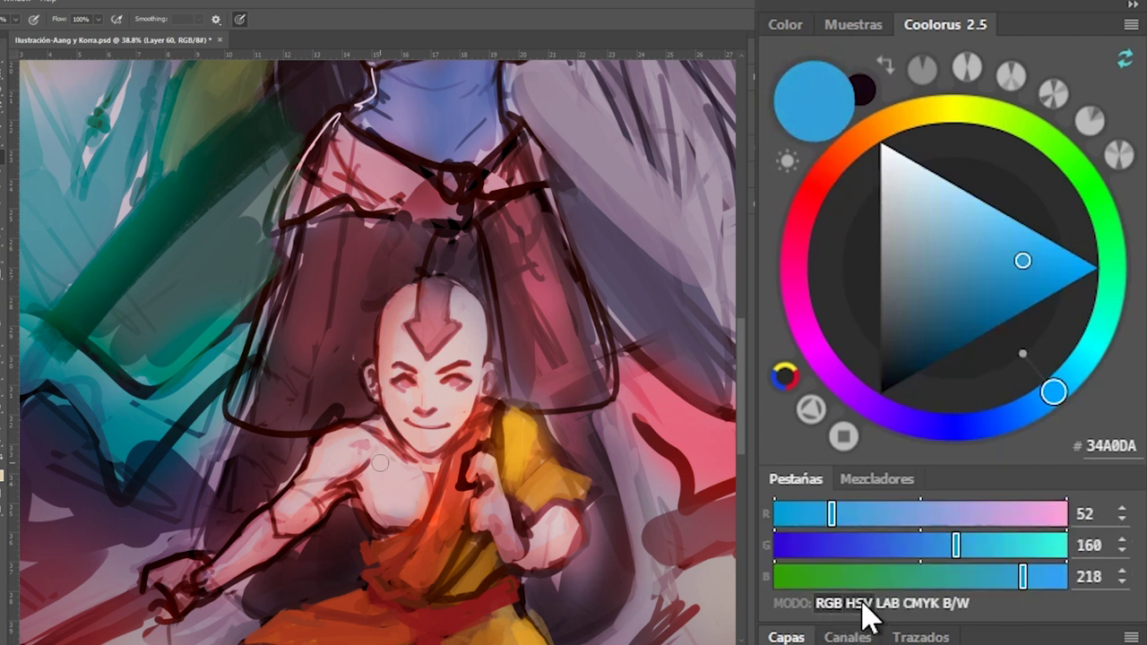
pyautogui.click(857, 604)
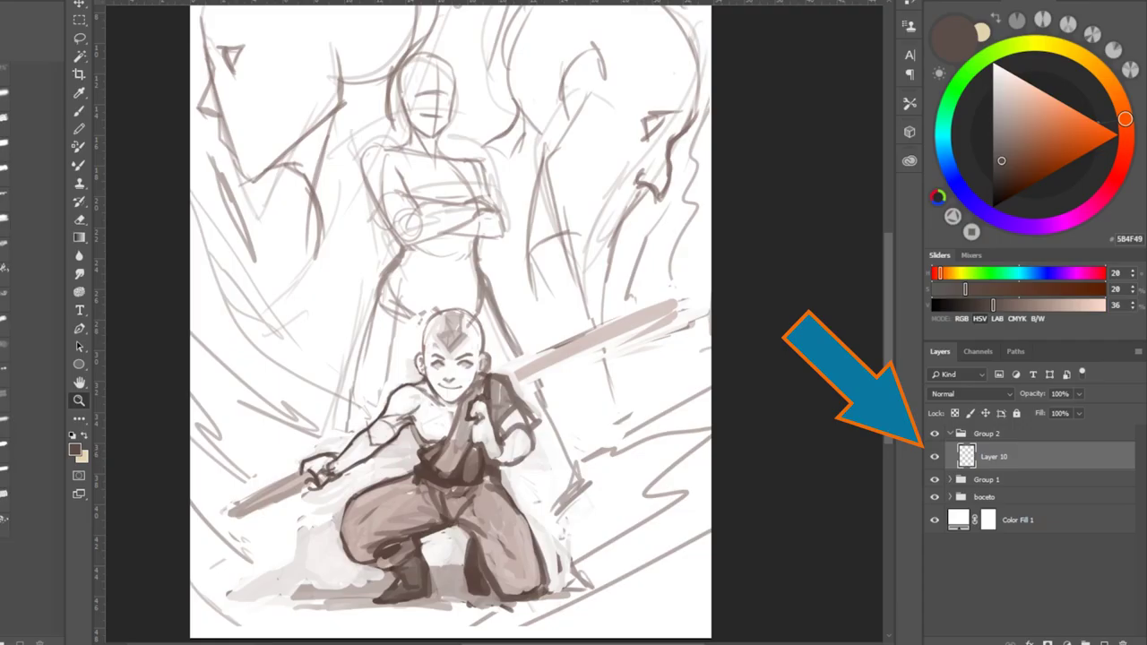
# Zoom in on the crossed-arms figure, switch to the Brush, and pick a lighter grey-brown in Coolorus.
pyautogui.scroll(1, 645, 251)
pyautogui.scroll(1, 565, 287)
pyautogui.scroll(2, 557, 314)
pyautogui.moveTo(558, 324); pyautogui.dragTo(681, 422)
pyautogui.scroll(1, 598, 316)
pyautogui.scroll(1, 599, 315)
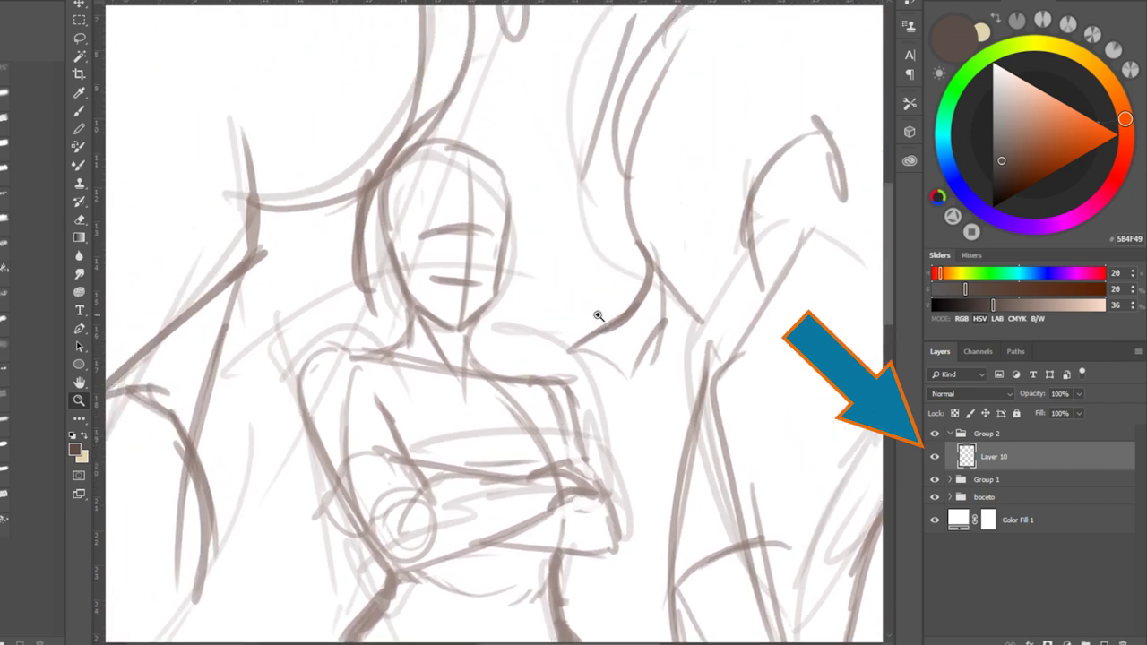
pyautogui.press('b')
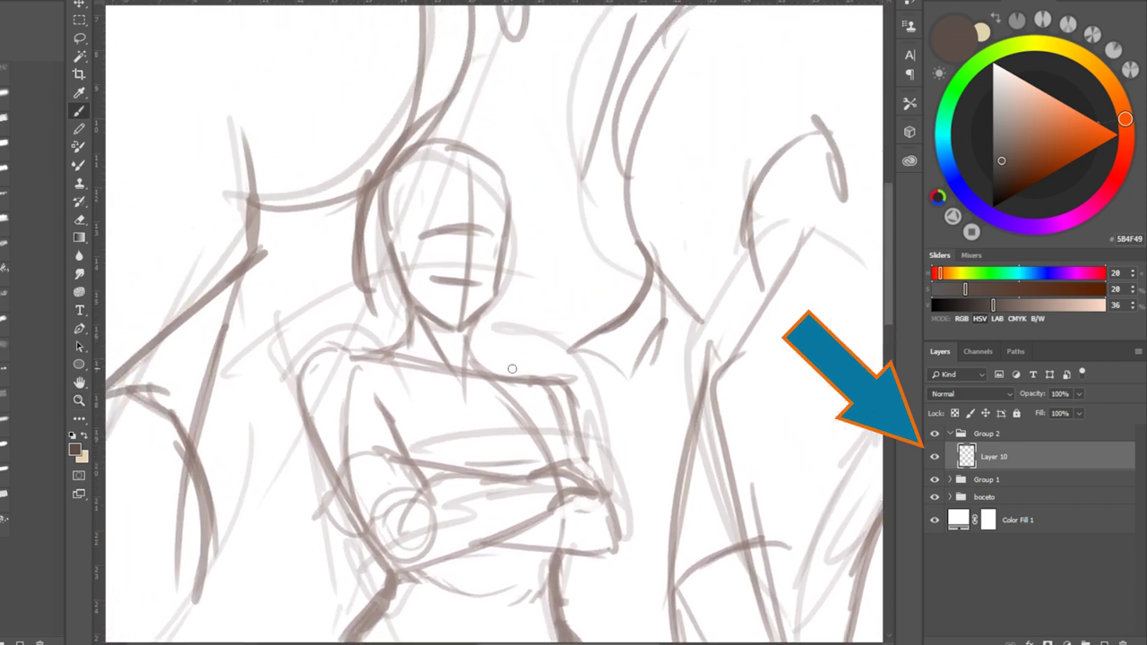
pyautogui.keyDown('alt'); pyautogui.click(406, 442); pyautogui.keyUp('alt')
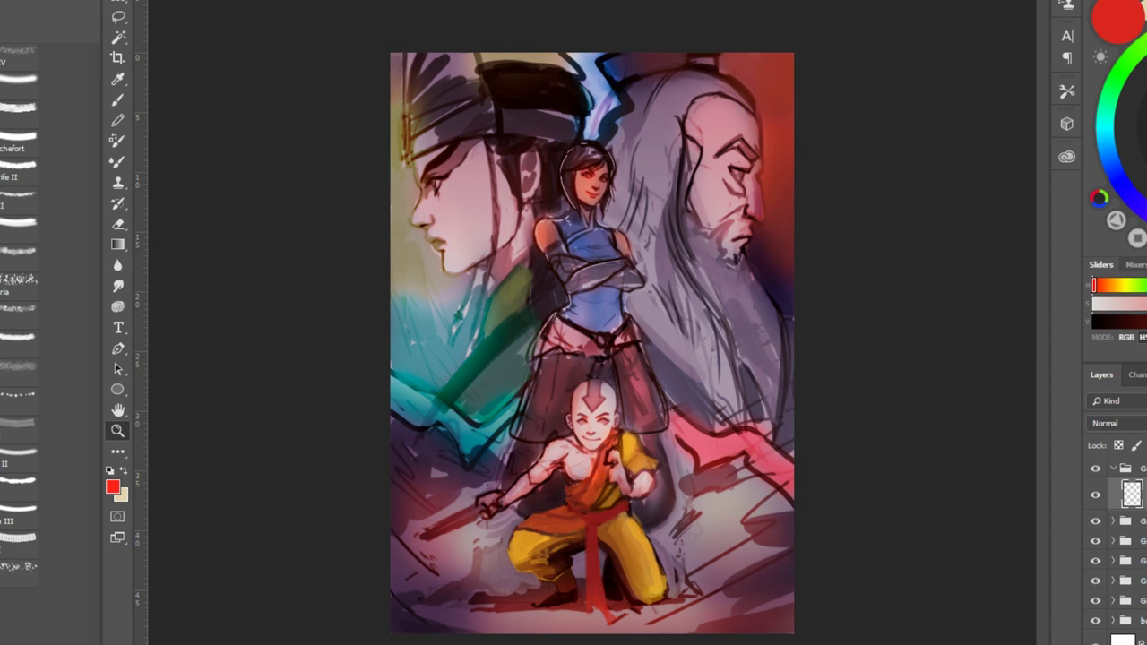
pyautogui.hotkey('ctrl', '+')
pyautogui.moveTo(636, 412); pyautogui.dragTo(760, 262)
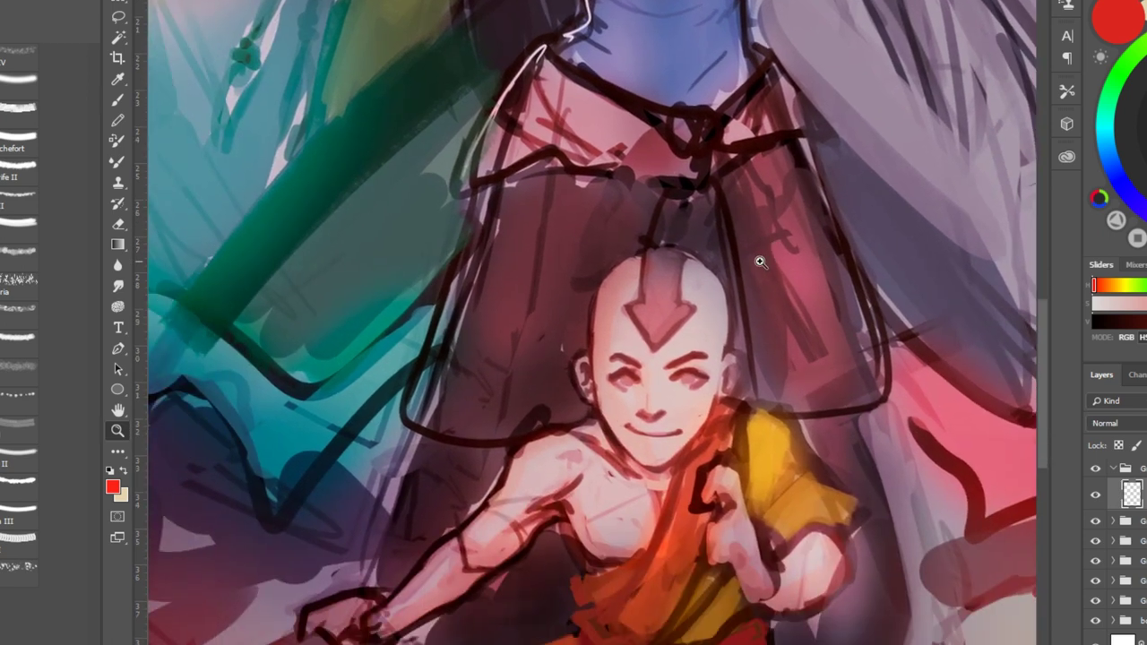